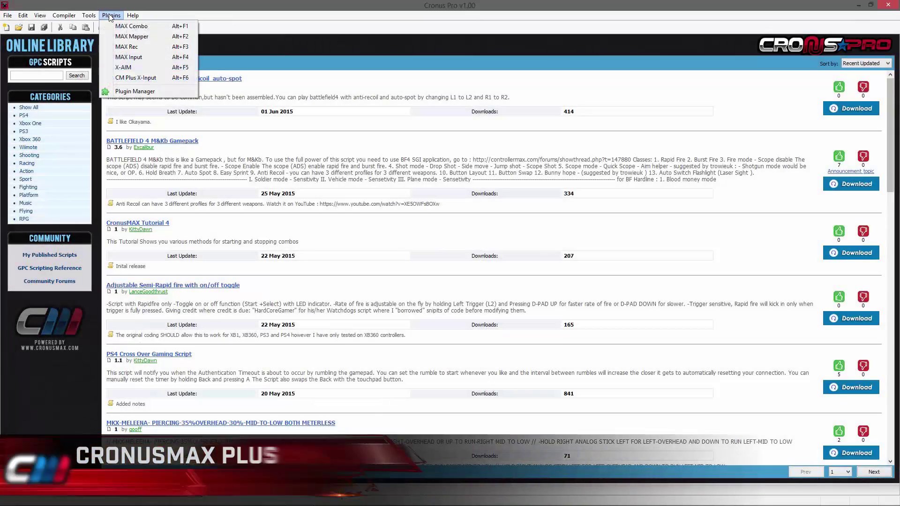
Step: Open the X-AIM plugin and select the BF4 layout
left_click(150, 67)
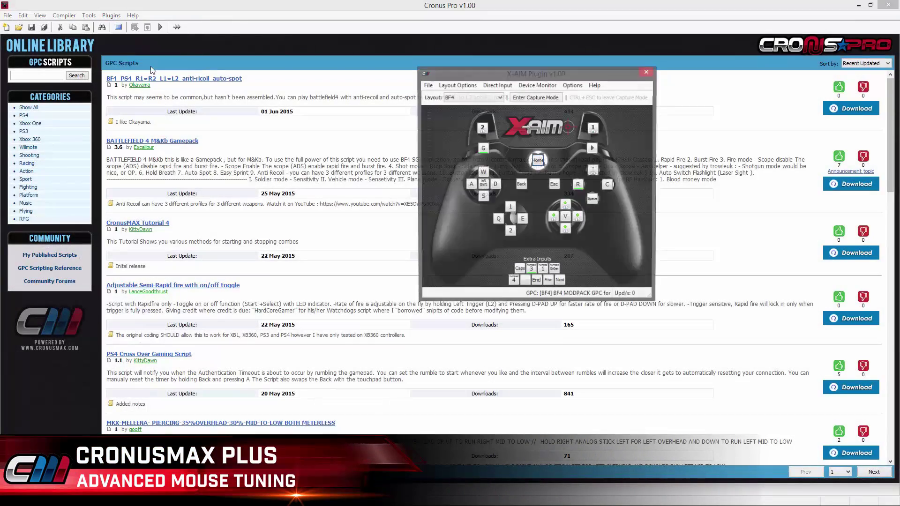
left_click(489, 99)
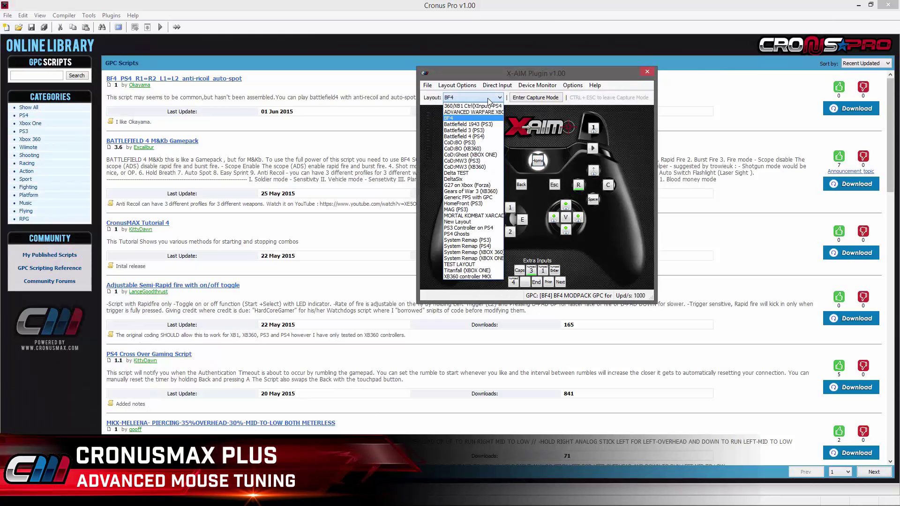
left_click(460, 117)
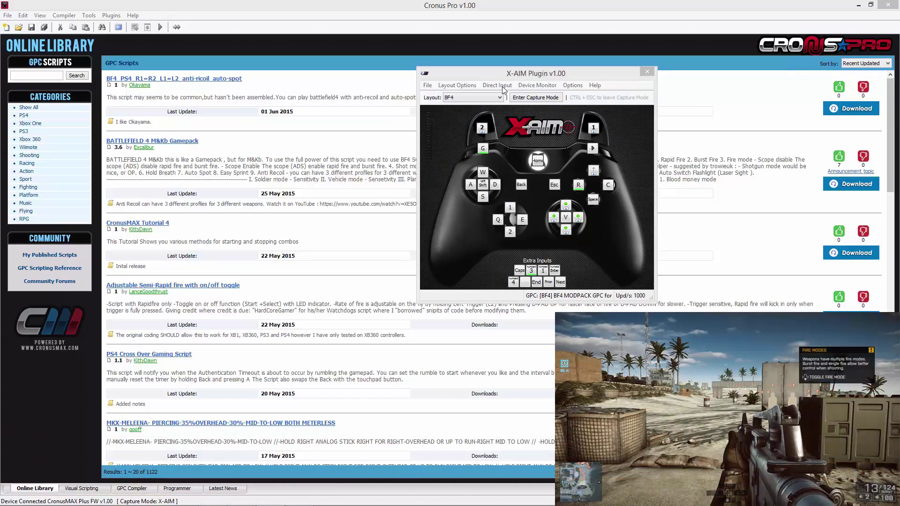
Step: Open the BF4 layout's mouse settings and enable the Circle Test
left_click(470, 87)
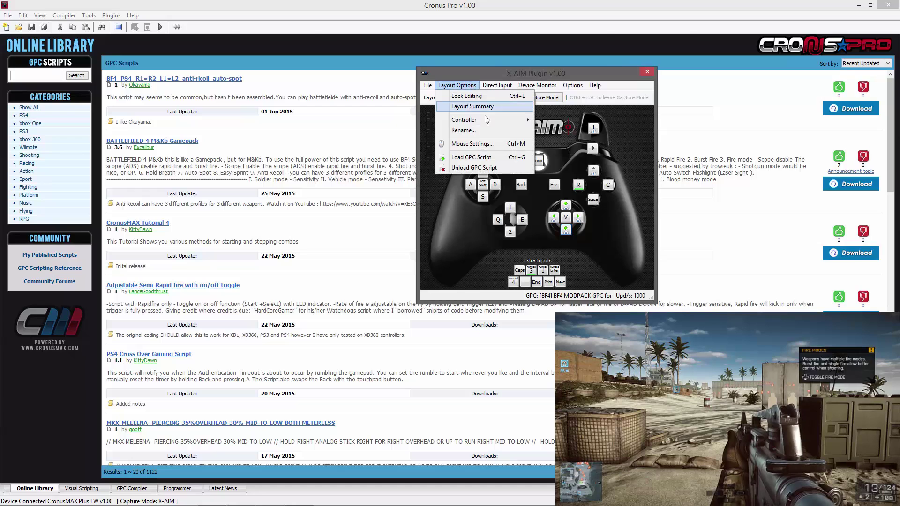
left_click(471, 144)
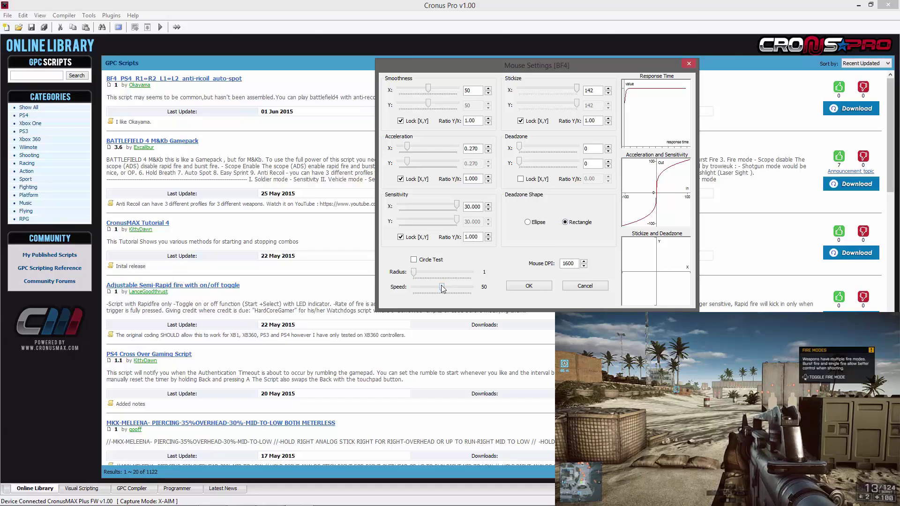
left_click(414, 259)
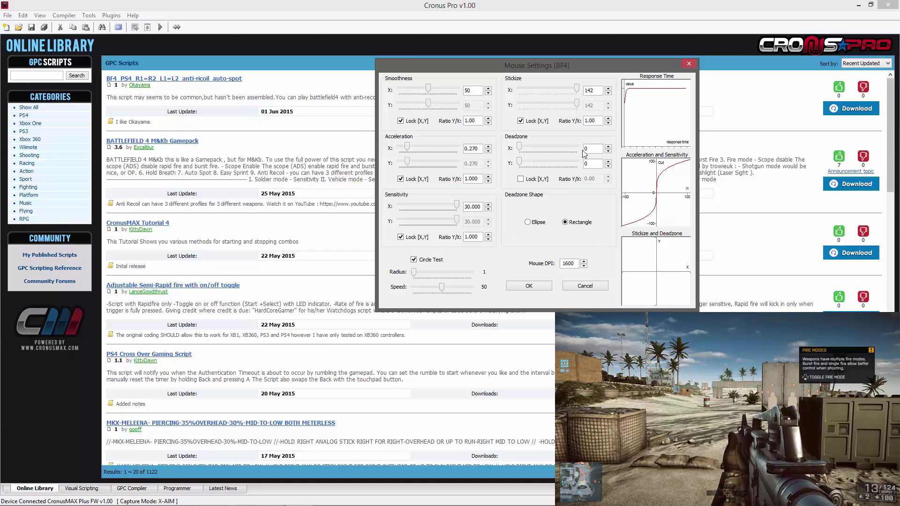
Step: Raise the X deadzone in small increments to 18 while the Circle Test runs
left_click(608, 147)
left_click(608, 147)
left_click(608, 147)
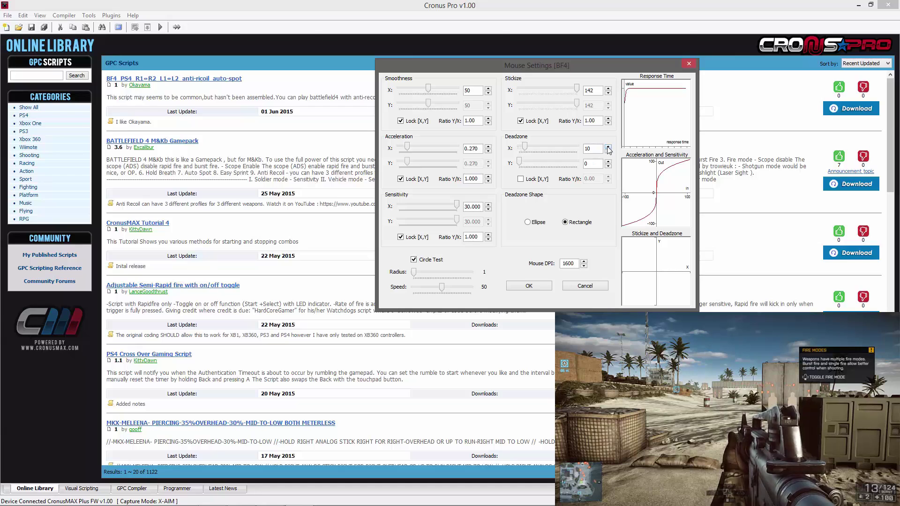
left_click(608, 147)
left_click(608, 147)
left_click(608, 147)
left_click(608, 148)
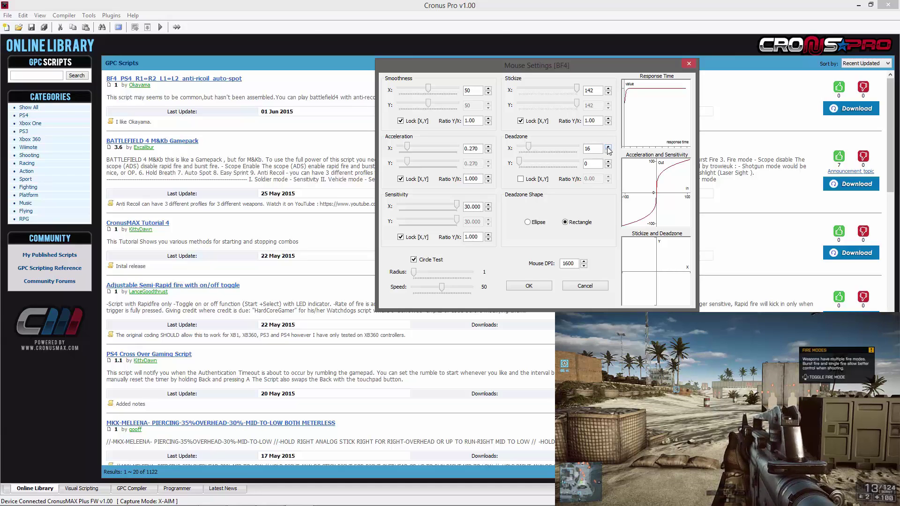
left_click(608, 147)
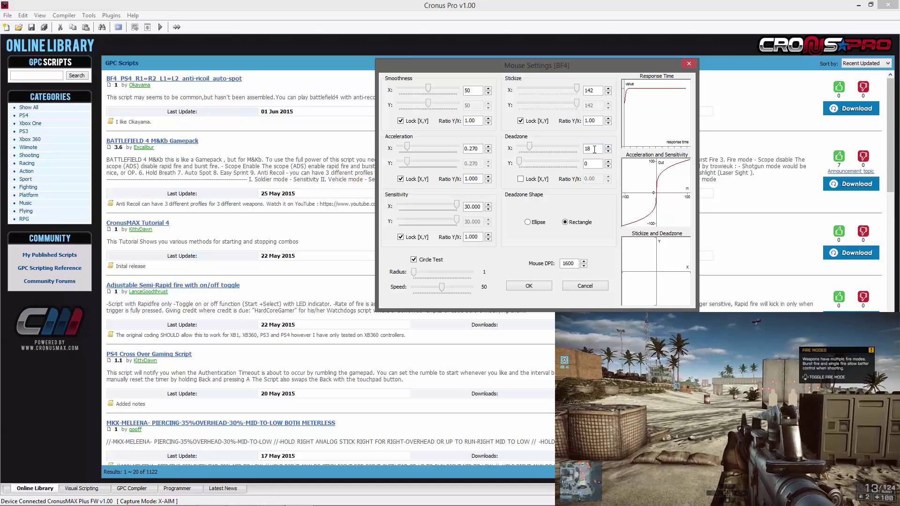
Step: Copy the X deadzone value to the clipboard and reset the X deadzone to 0
left_click_drag(592, 149, 565, 154)
key("ctrl+c")
right_click(591, 149)
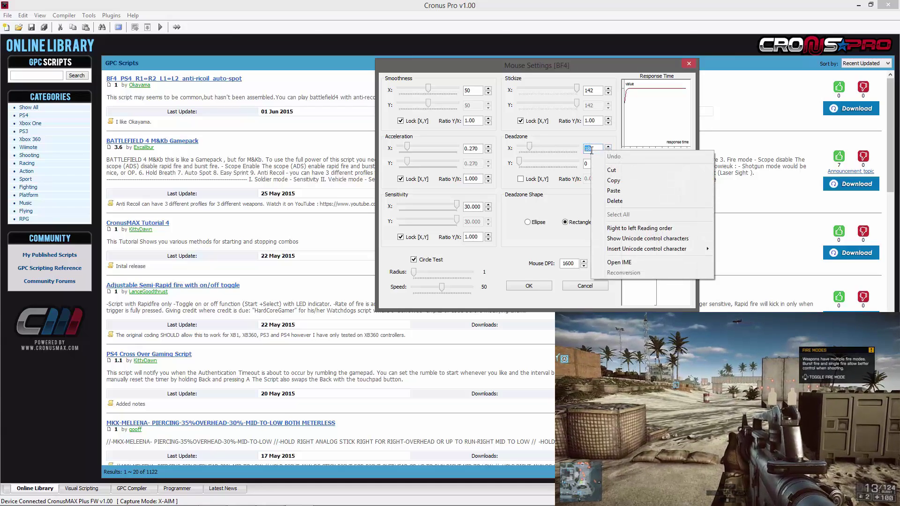
key("Escape")
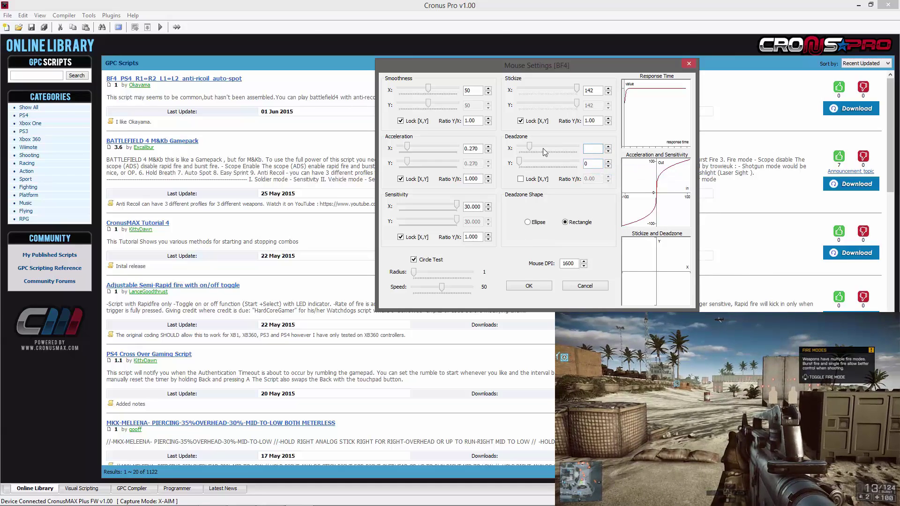
left_click(531, 151)
left_click_drag(531, 151, 520, 151)
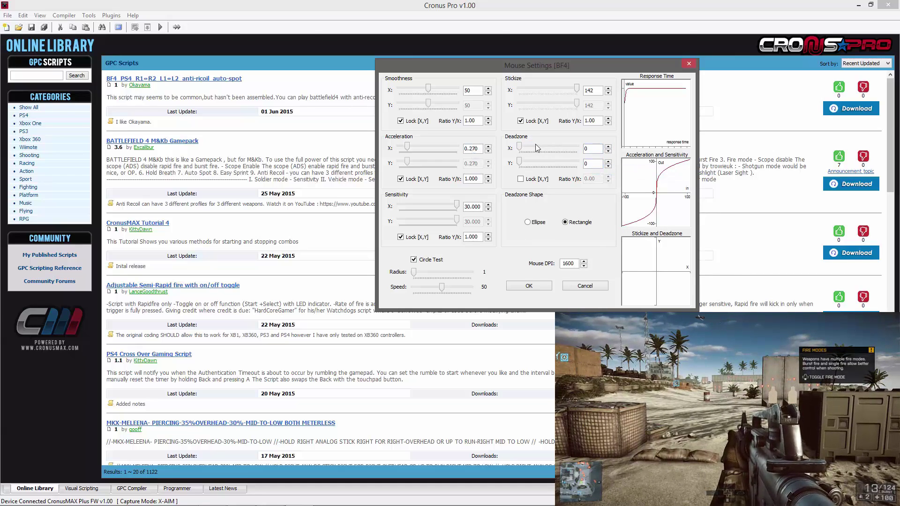
Step: Raise the Y deadzone to 19 and paste the copied value 18 back as the X deadzone
left_click(607, 162)
left_click(608, 162)
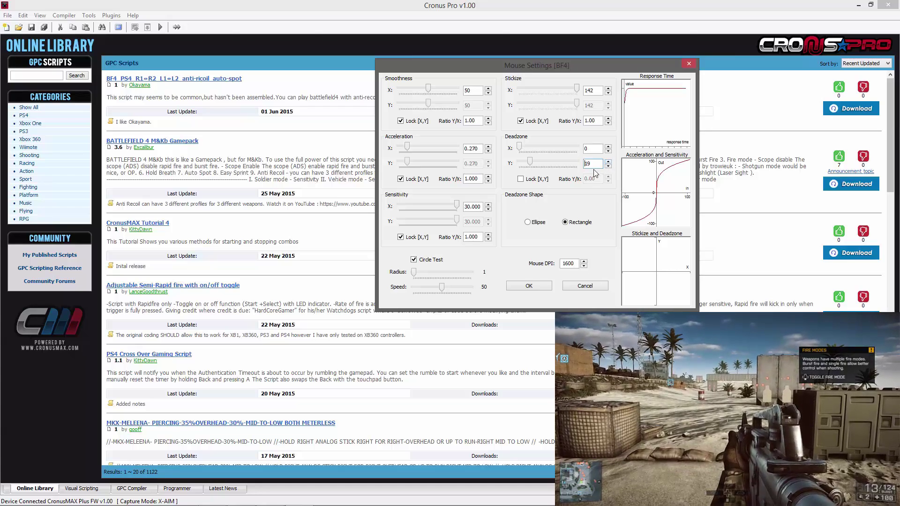
left_click(592, 149)
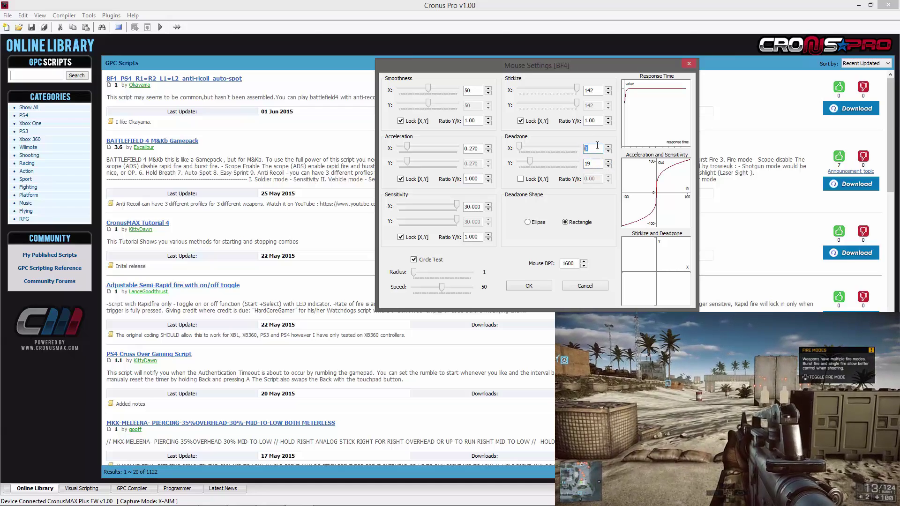
right_click(596, 148)
left_click(619, 188)
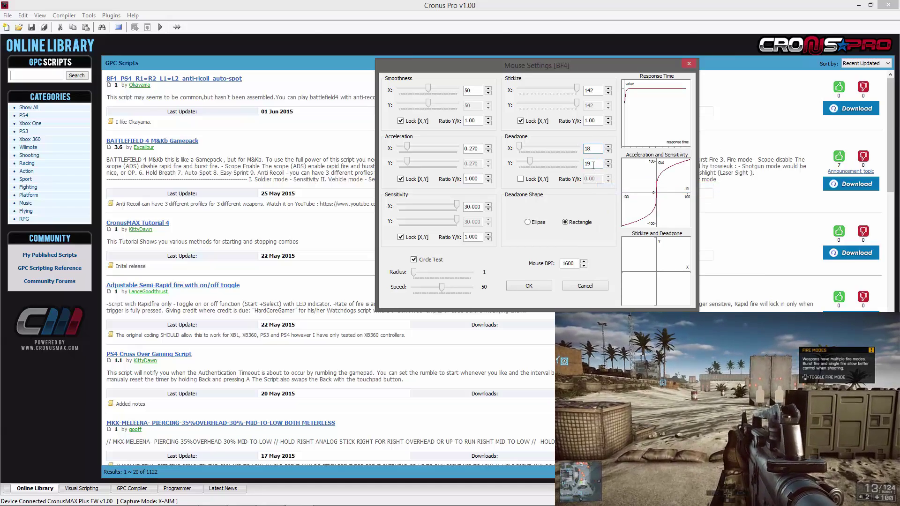
Step: Turn off the Circle Test, lock the deadzone X/Y axes with an Ellipse shape, and apply the settings for testing in capture mode
left_click(414, 260)
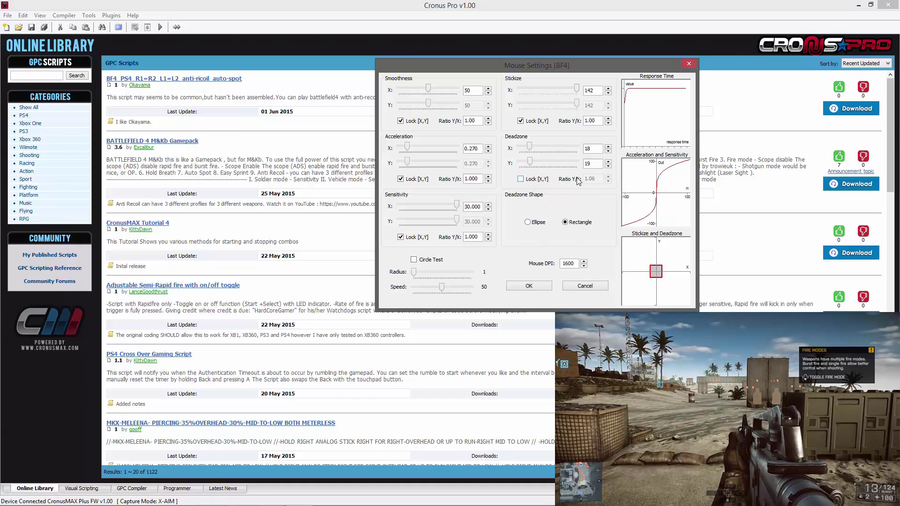
left_click(520, 179)
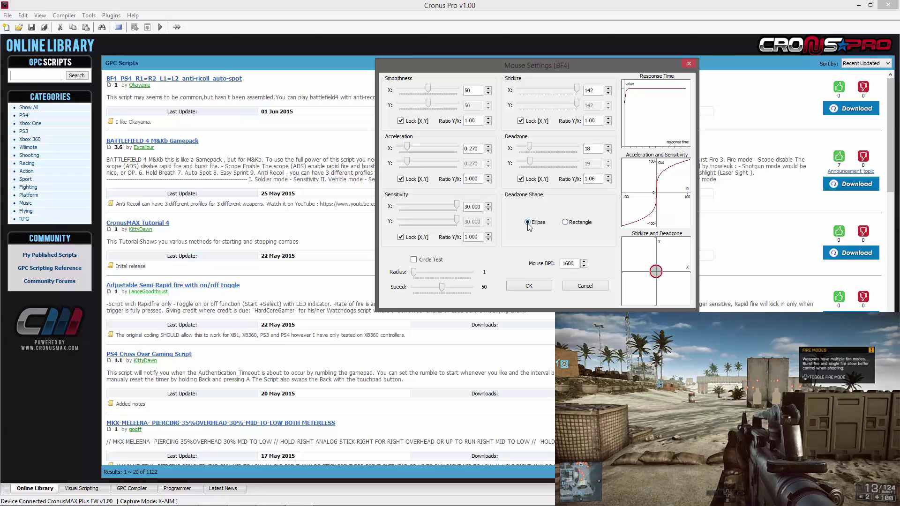
left_click(534, 286)
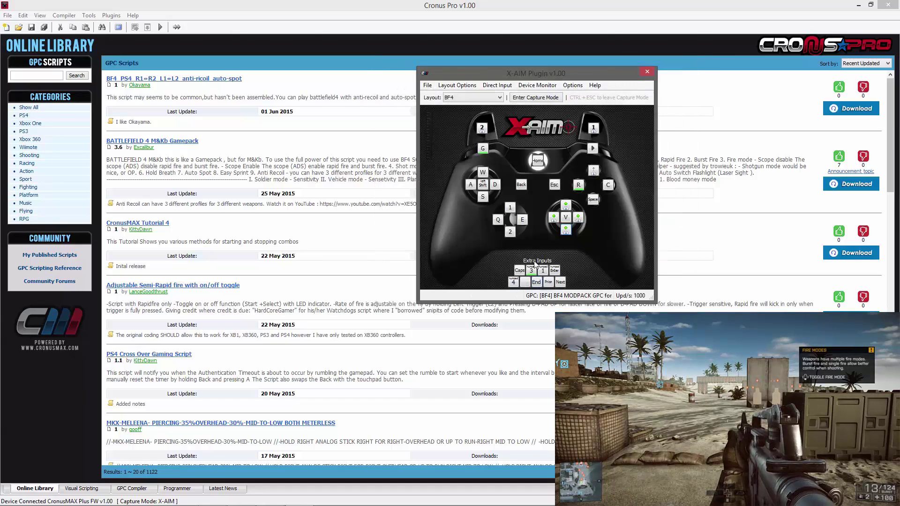
left_click(535, 97)
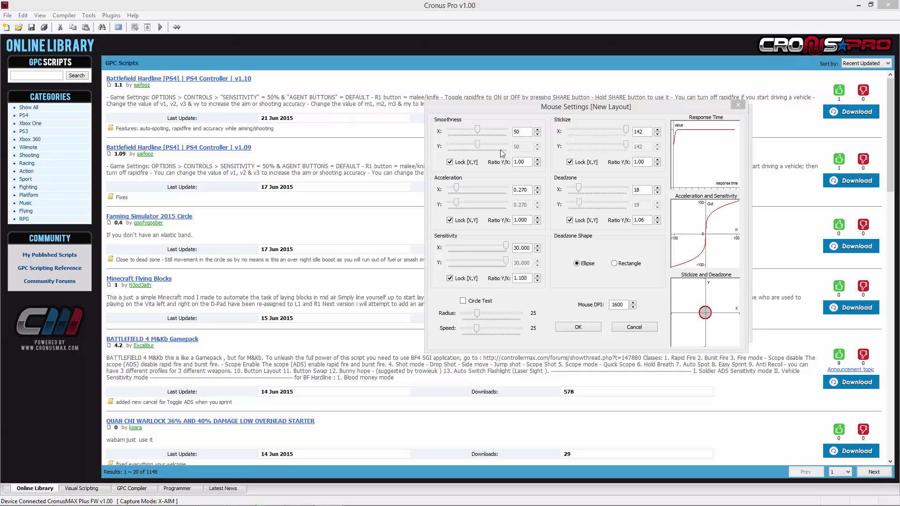
Step: Set the X smoothness of New Layout to 22, save the mouse settings and test them in capture mode
double_click(512, 131)
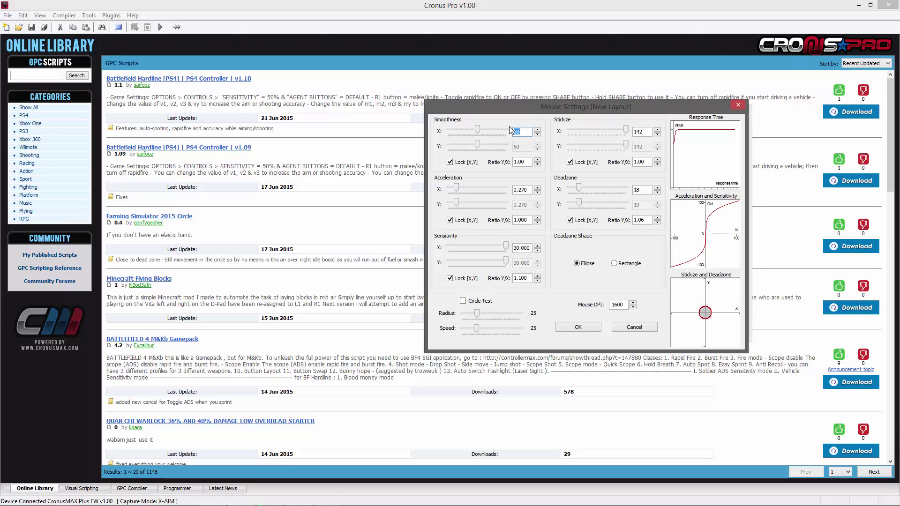
type("22")
left_click(595, 327)
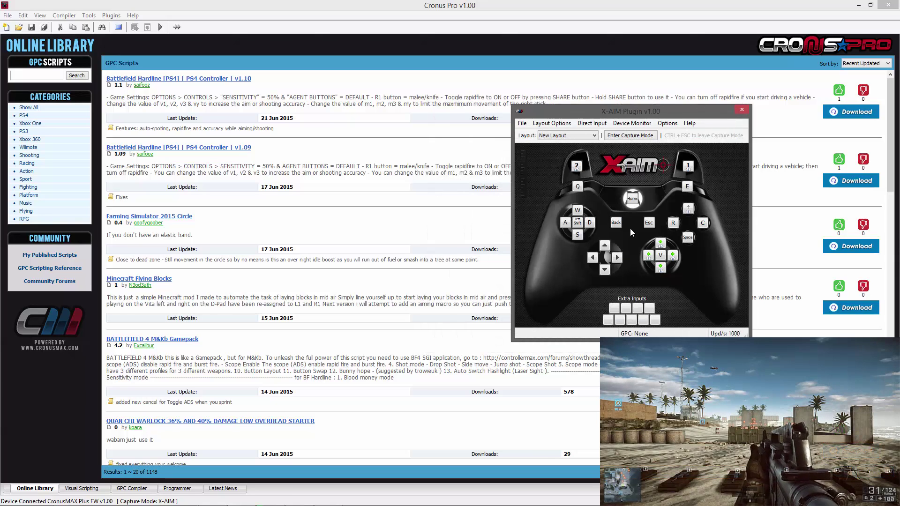
left_click(634, 136)
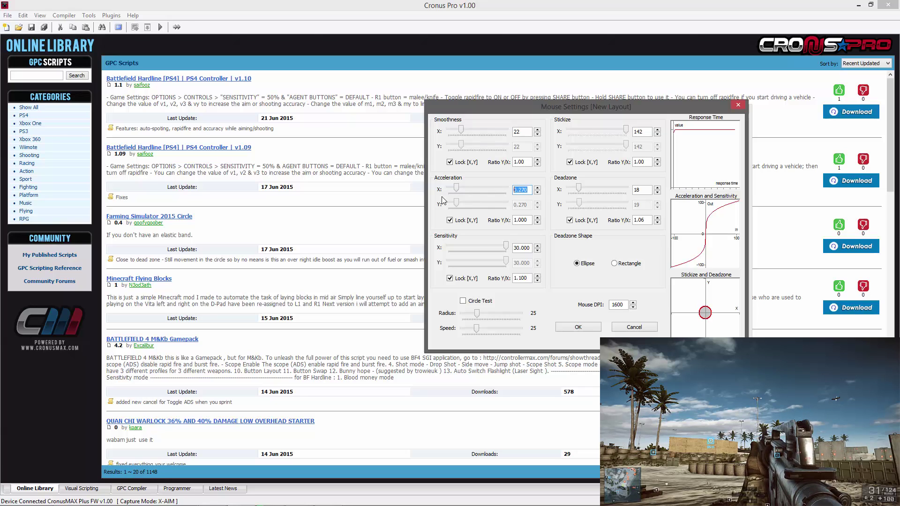
Step: Set the X acceleration to 0.800 and its Y/X ratio to 1.1 in the New Layout mouse settings
type("0.800")
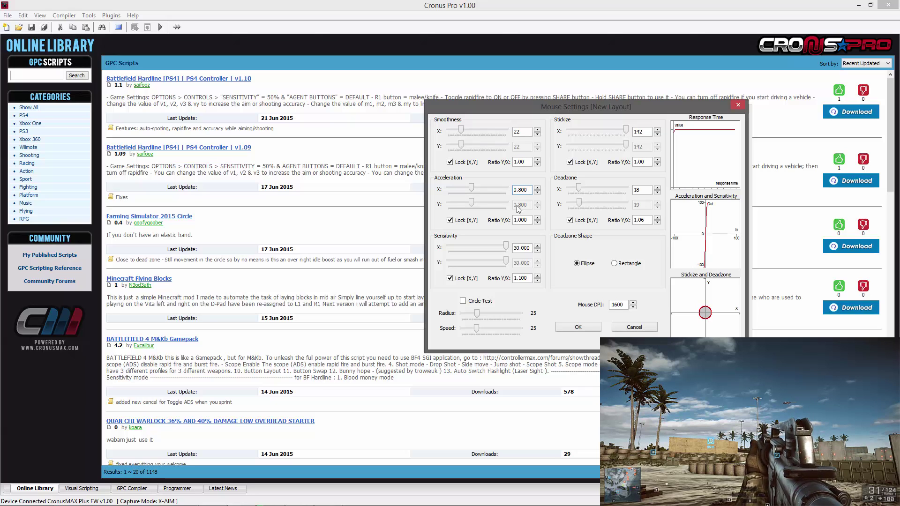
double_click(524, 221)
type("1.1")
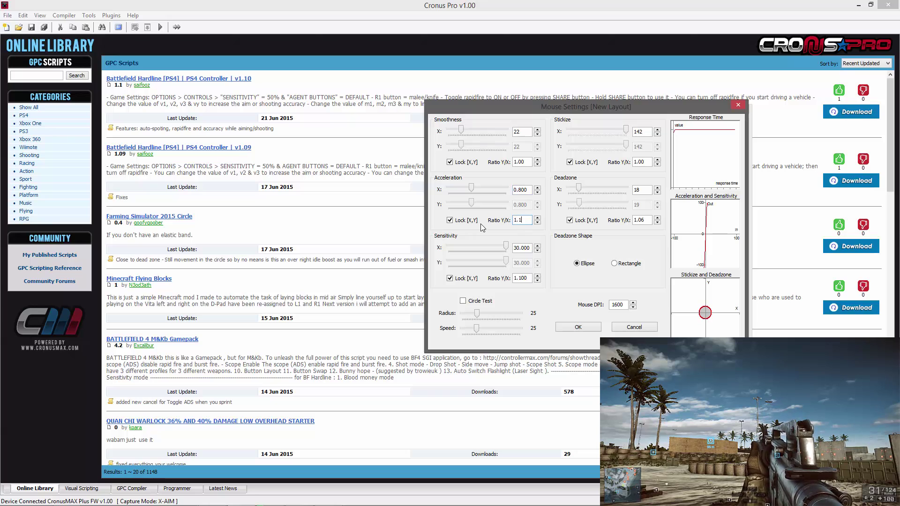
key("Return")
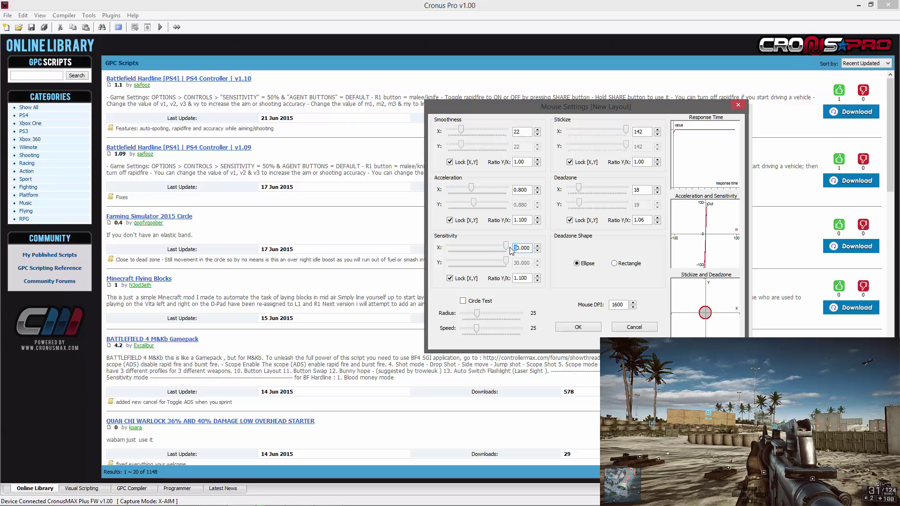
Step: Set the X sensitivity to 4 with a Y/X ratio of 1.150, and save the settings for testing in capture mode
key("BackSpace")
type("4")
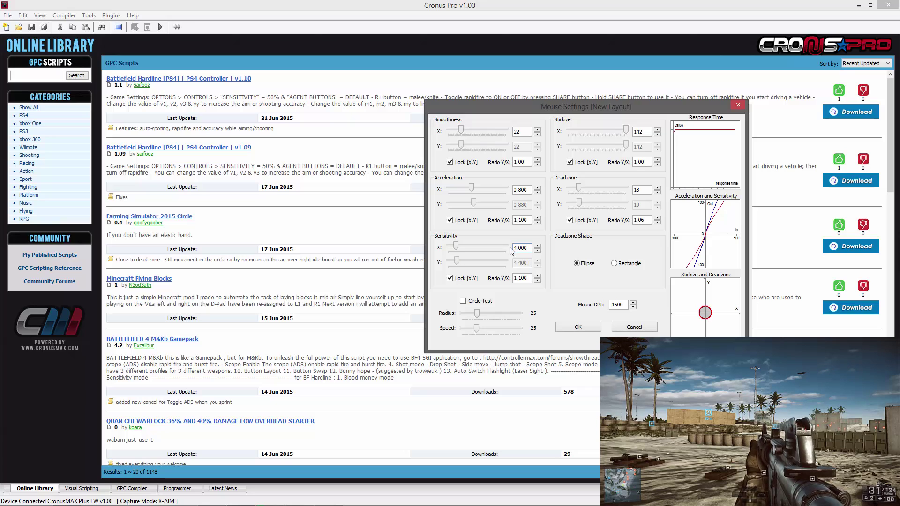
left_click(525, 279)
left_click_drag(524, 280, 539, 280)
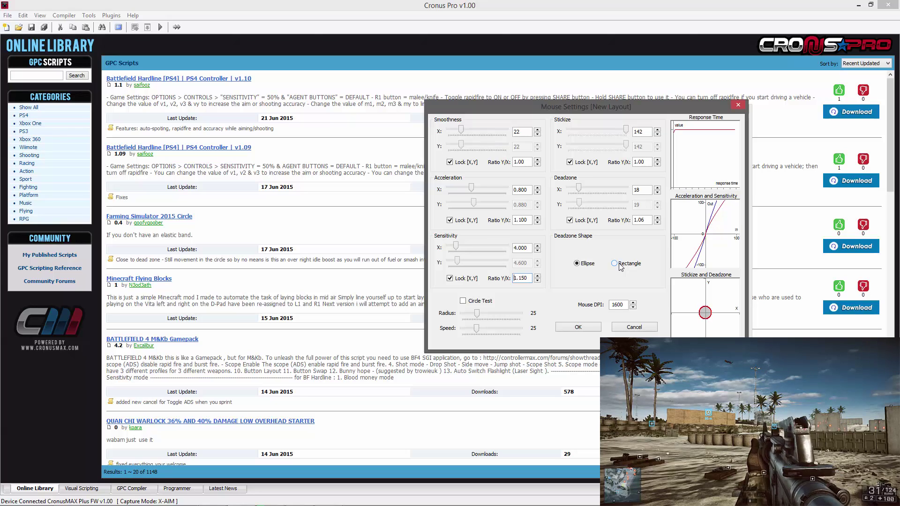
left_click(585, 328)
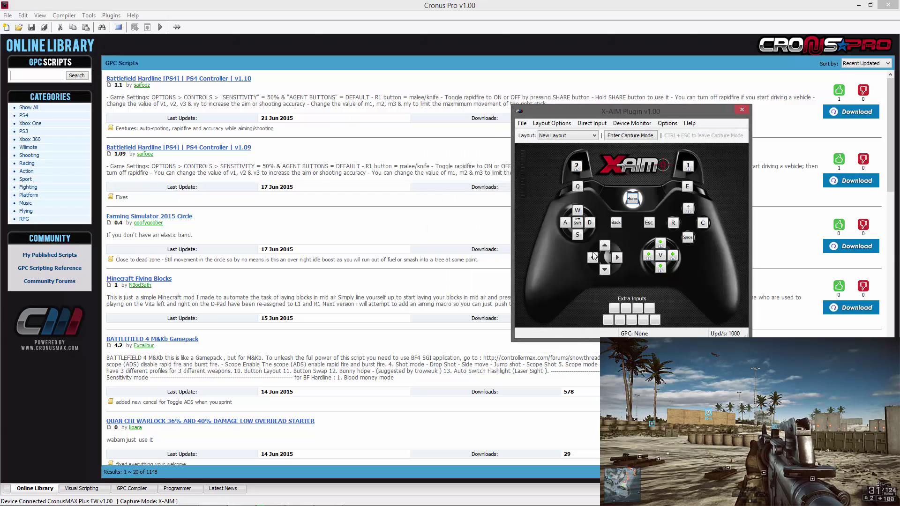
left_click(624, 137)
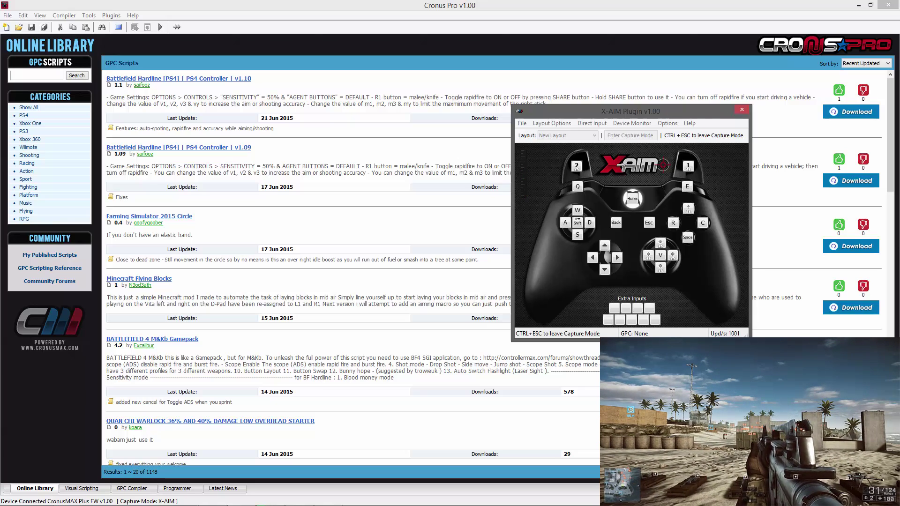
Step: Leave capture mode and set the X acceleration to 0.700 in the New Layout mouse settings
key("ctrl+Escape")
left_click(552, 123)
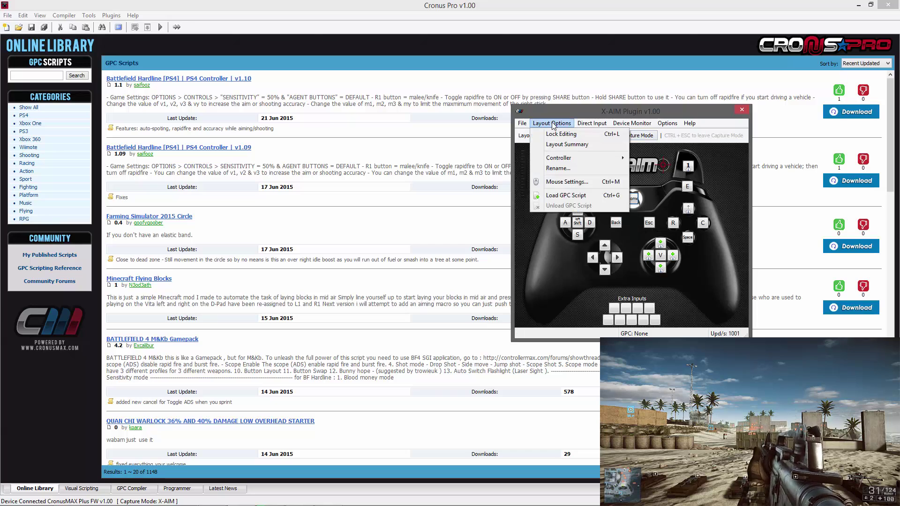
left_click(566, 182)
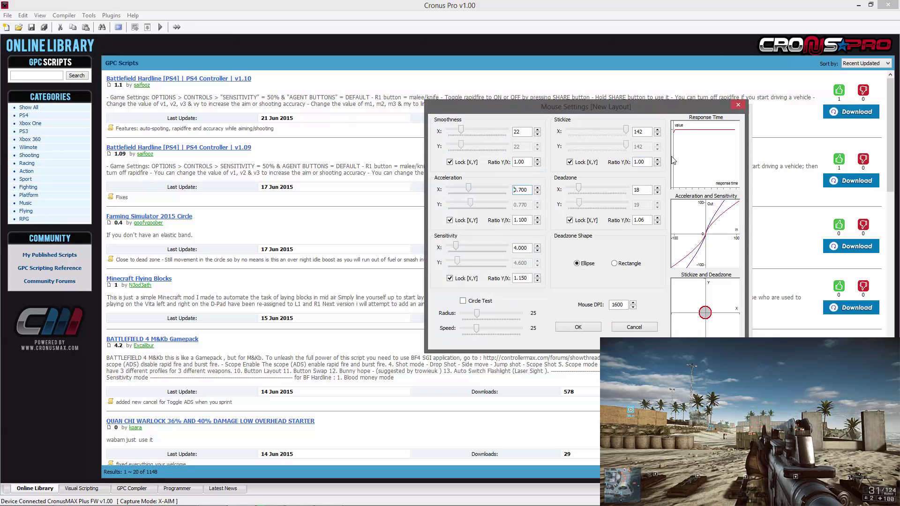